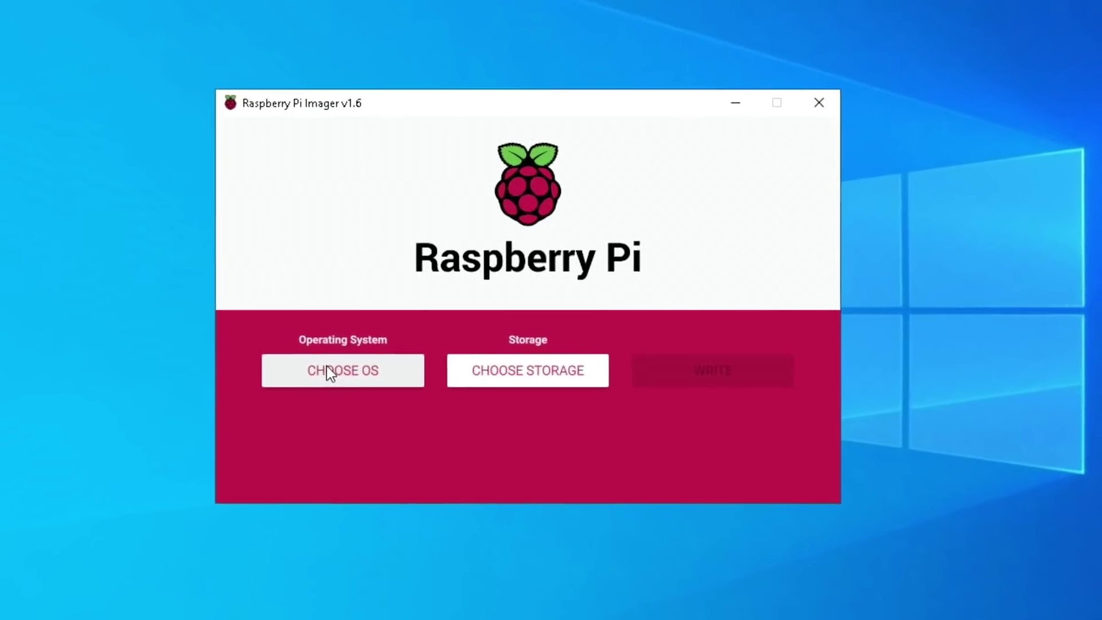
Look through the available operating systems, including the other general purpose ones, and close the list without choosing an image.
left_click(404, 346)
scroll(404, 343, "down", 5)
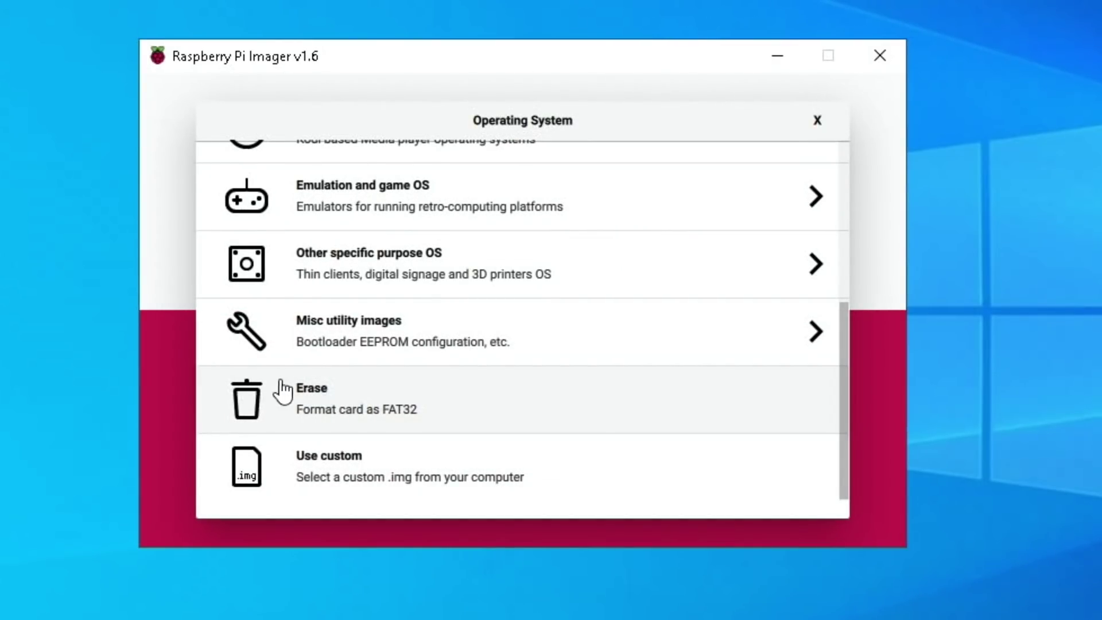
scroll(521, 287, "up", 1)
scroll(521, 287, "up", 5)
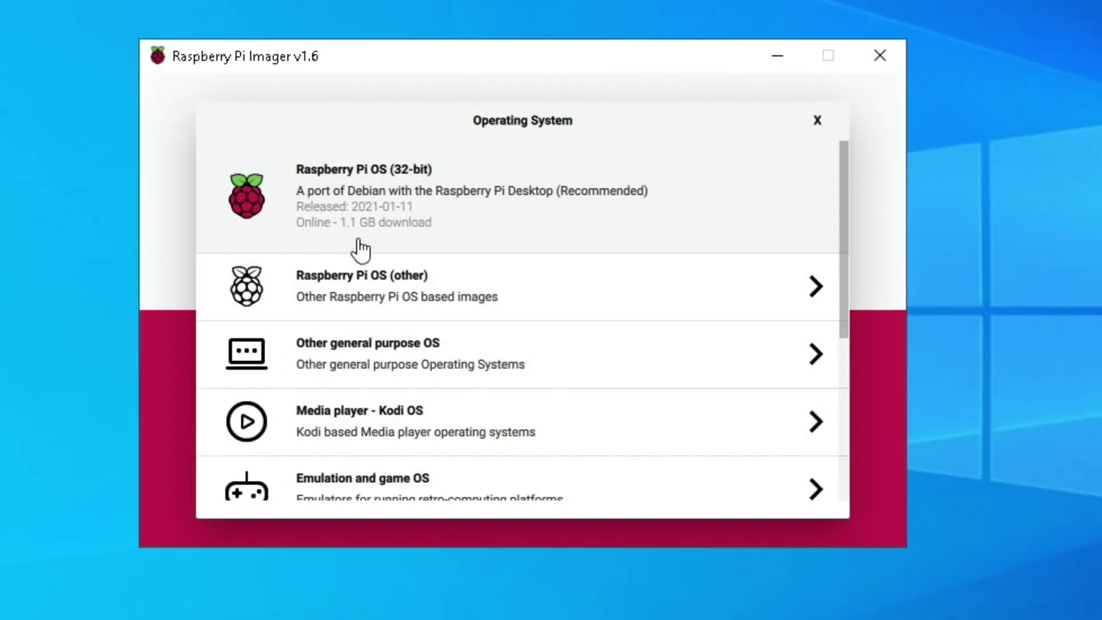
left_click(341, 354)
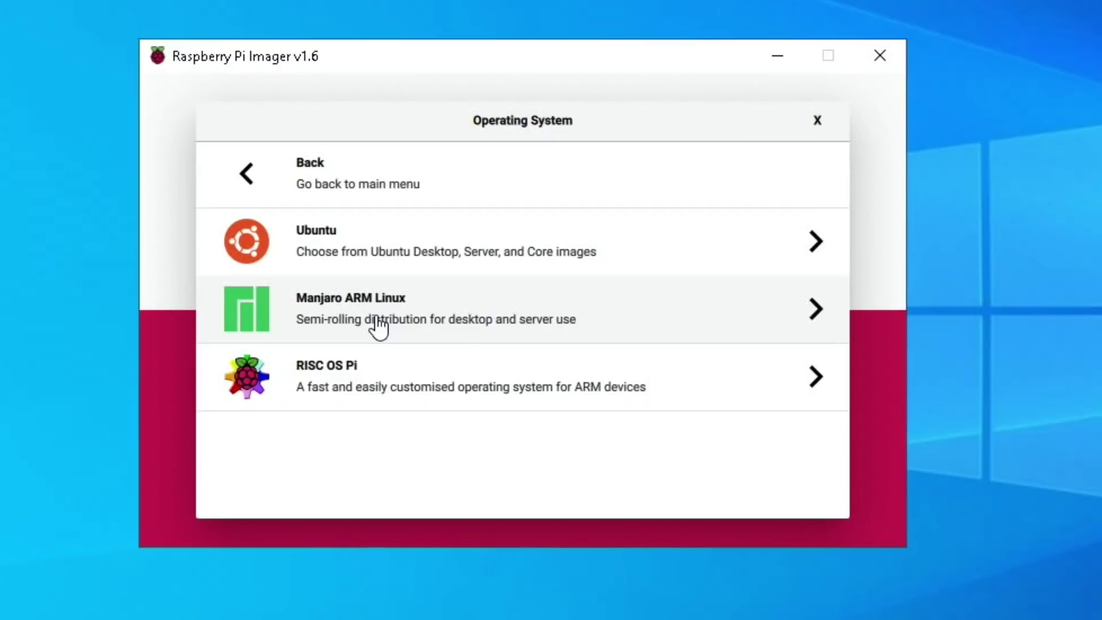
left_click(254, 176)
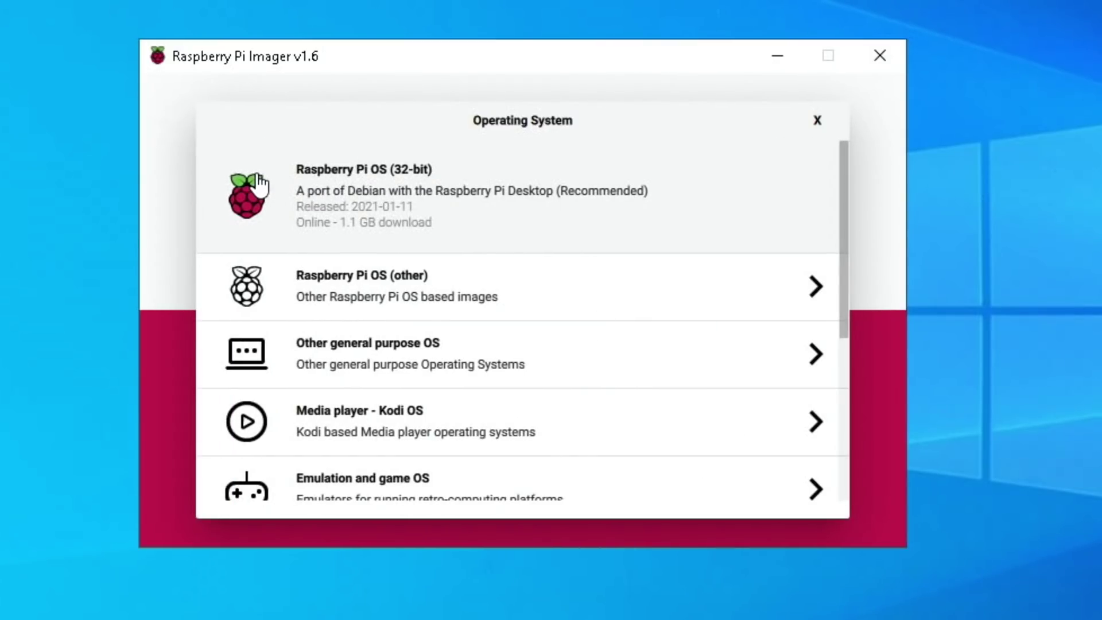
scroll(419, 333, "down", 3)
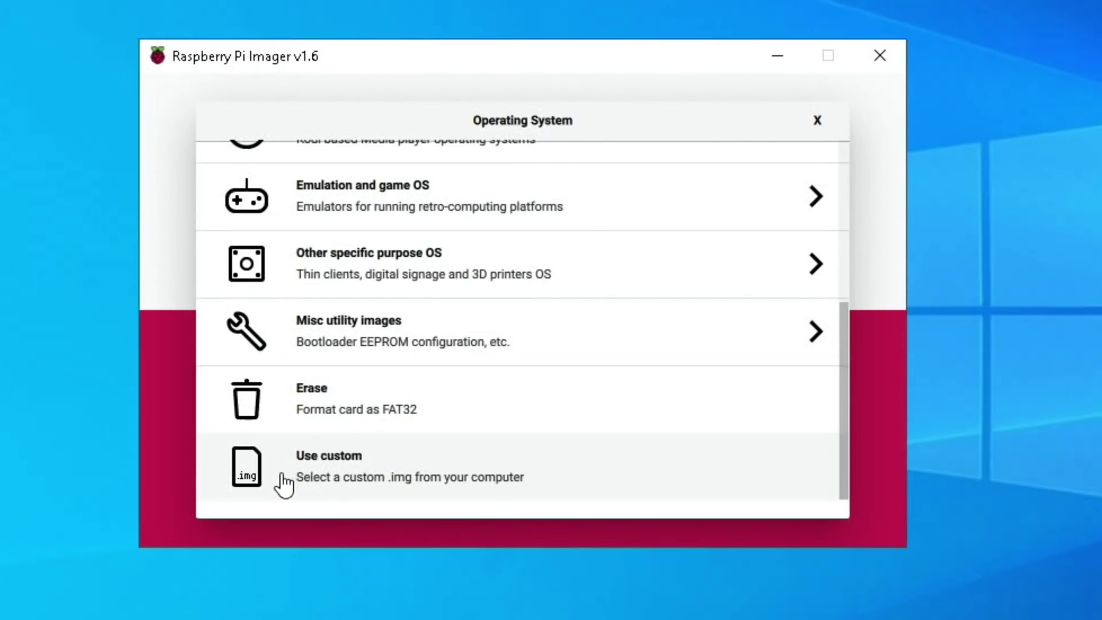
left_click(185, 455)
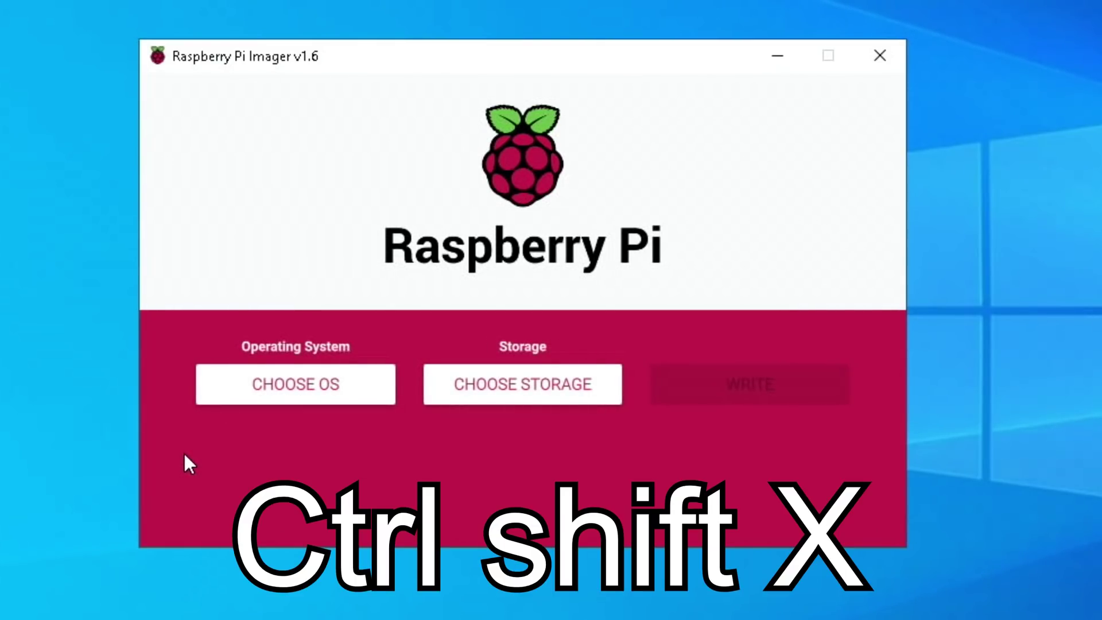
Open the advanced image customization options and enable wifi configuration with the prefilled network details.
key("ctrl+shift+x")
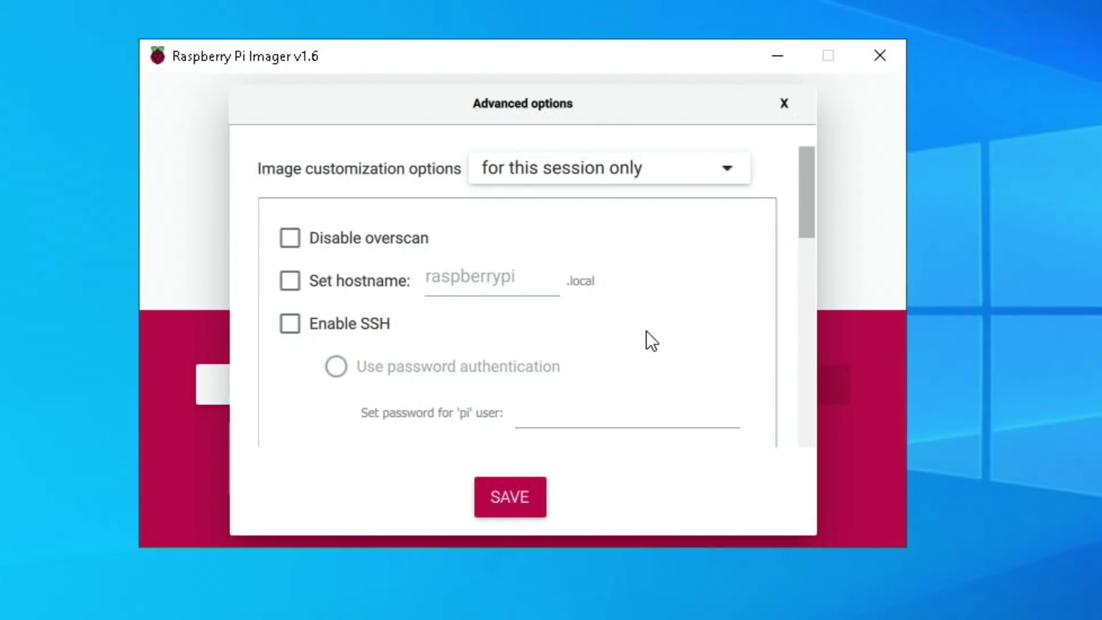
scroll(646, 331, "down", 10)
scroll(646, 331, "up", 6)
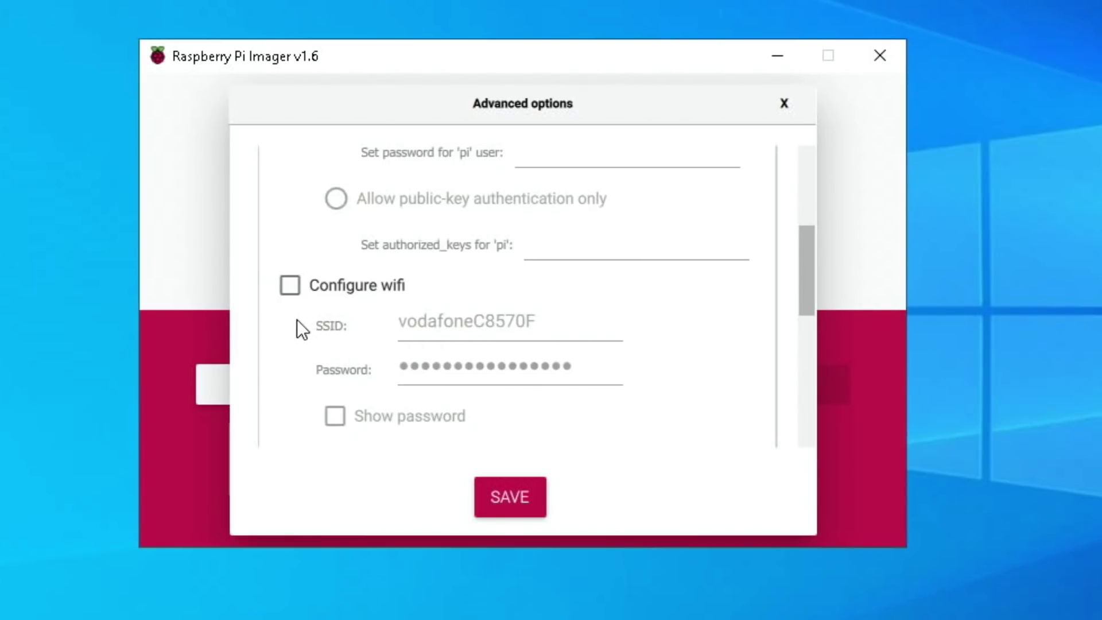
left_click(291, 287)
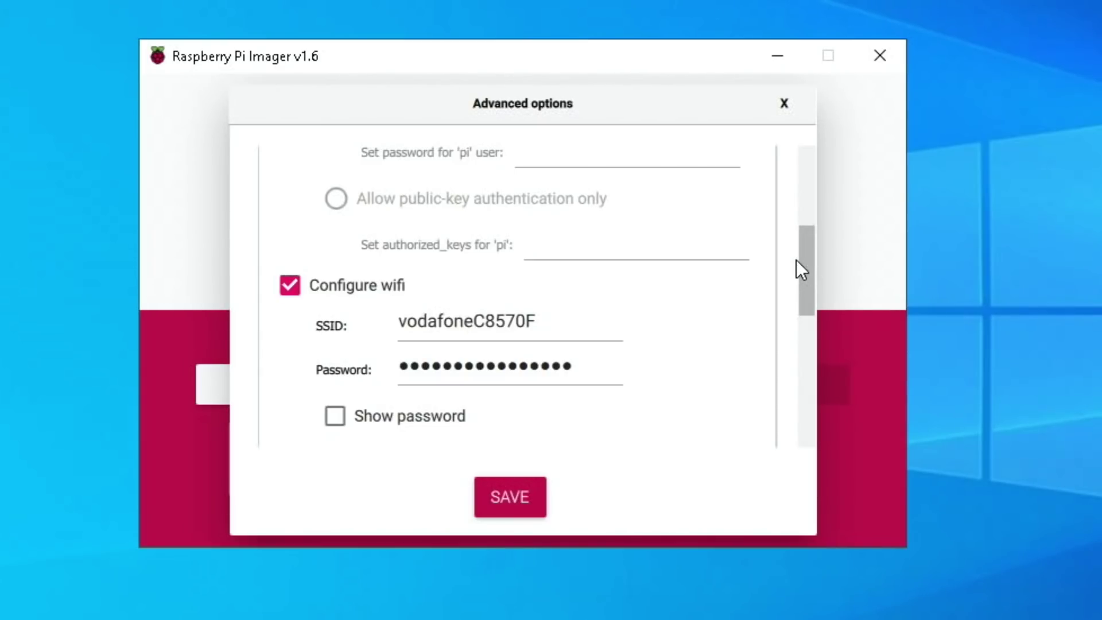
Disable overscan, enable the hostname raspberrypi, and enable SSH with password authentication in the advanced options.
left_click_drag(805, 256, 811, 171)
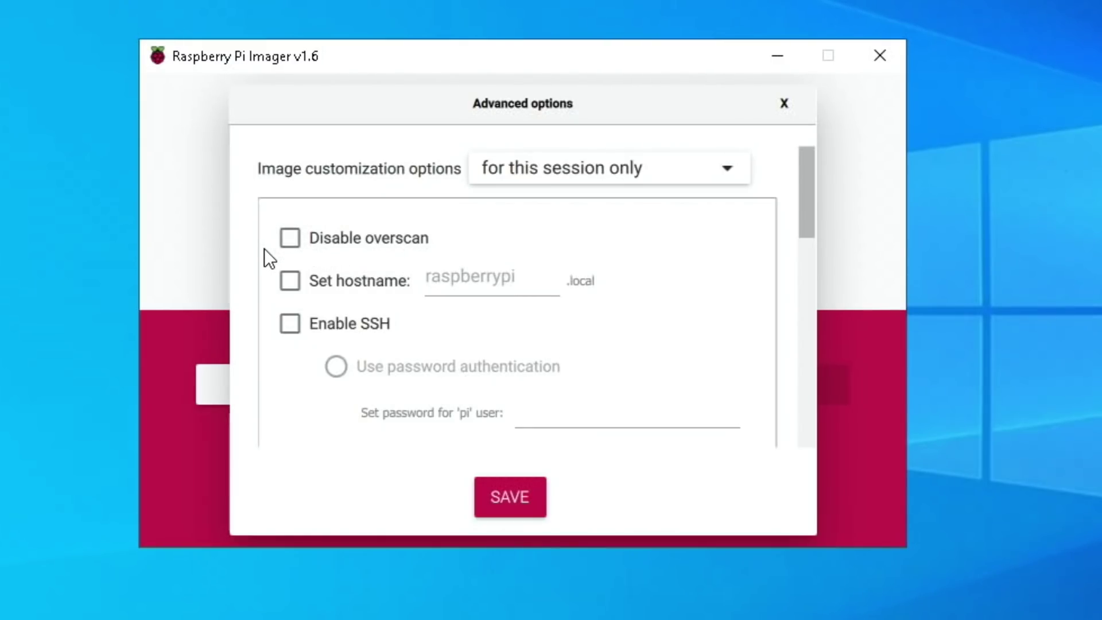
left_click(293, 235)
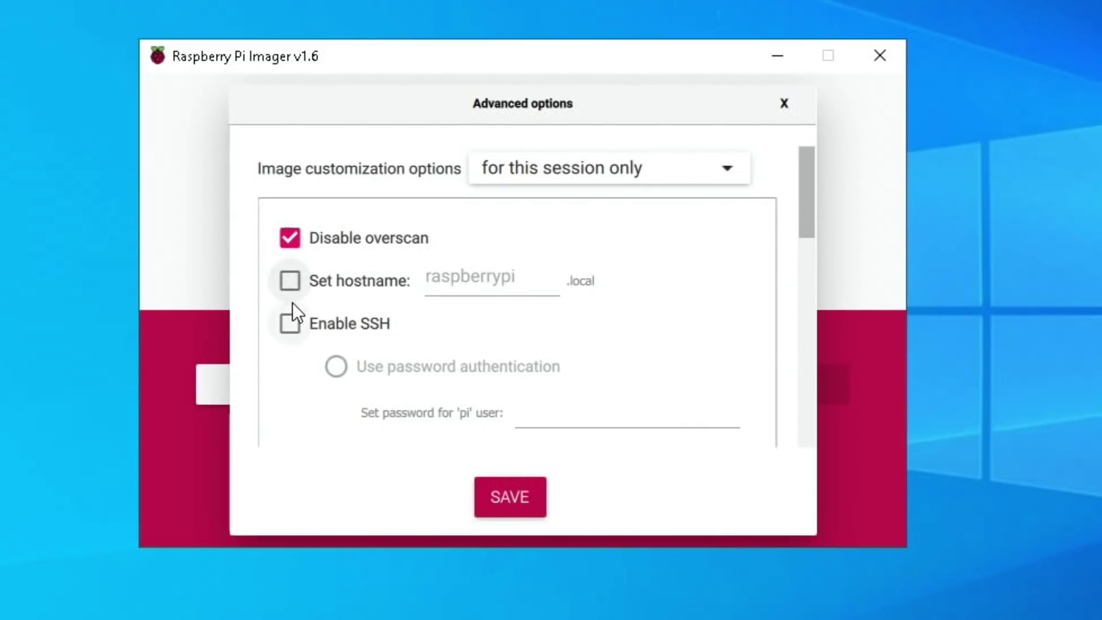
left_click(291, 280)
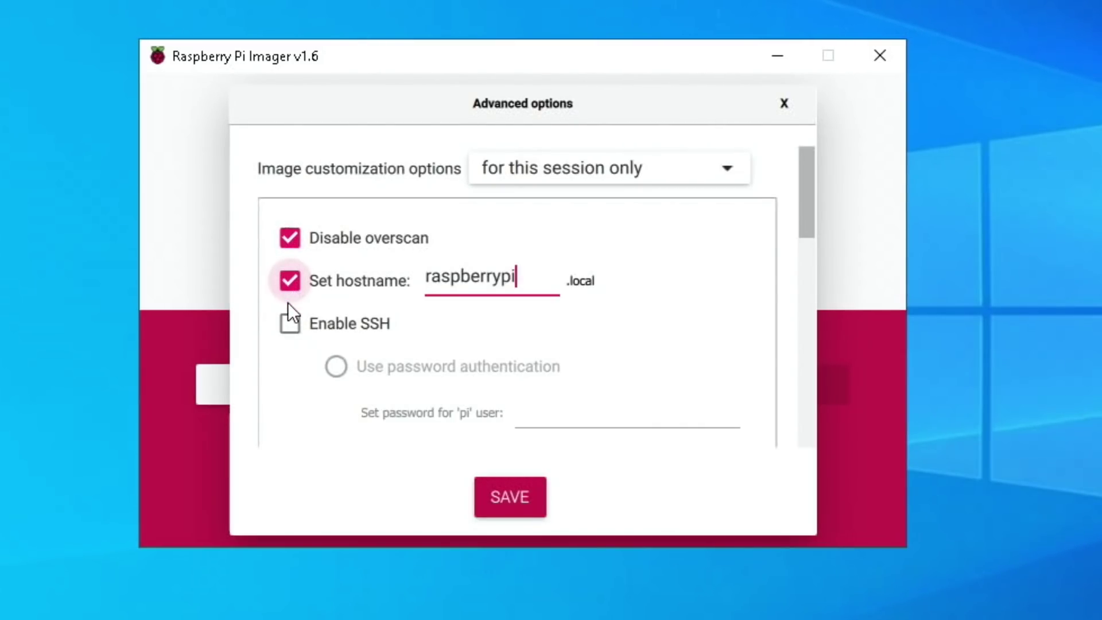
left_click(291, 319)
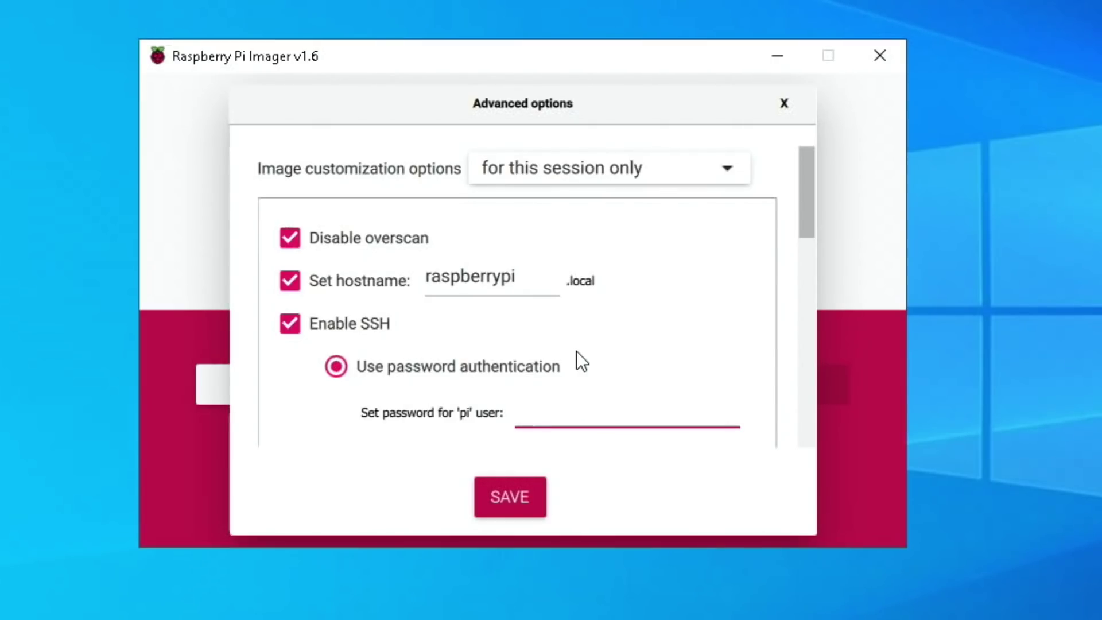
Enable the locale settings with time zone America/Los_Angeles and keyboard layout us, and review the persistent settings.
scroll(669, 361, "down", 2)
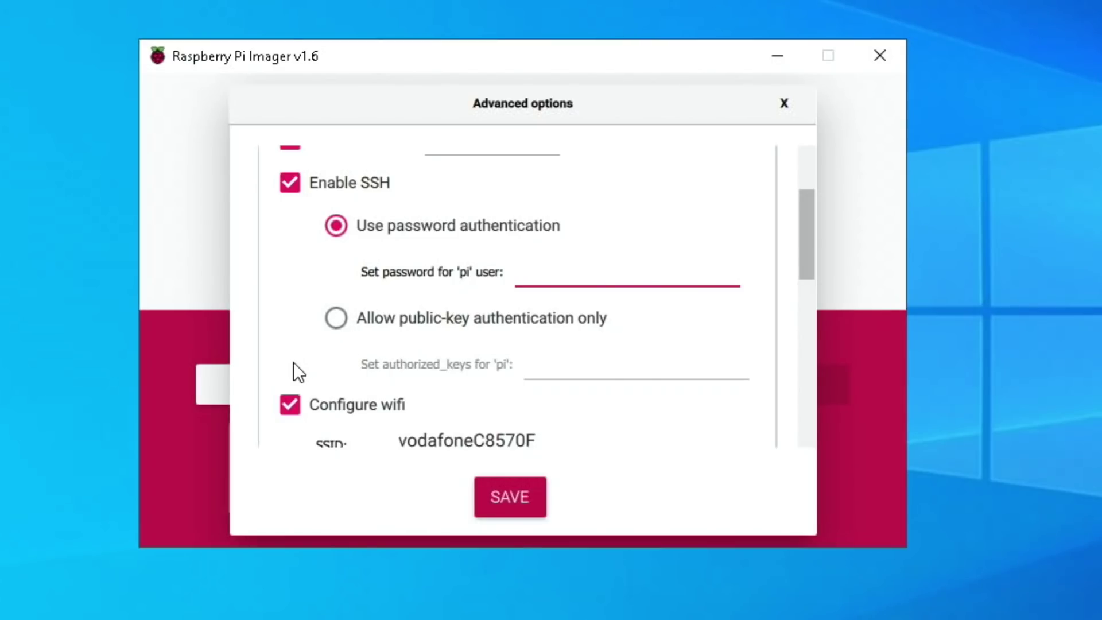
scroll(688, 370, "down", 5)
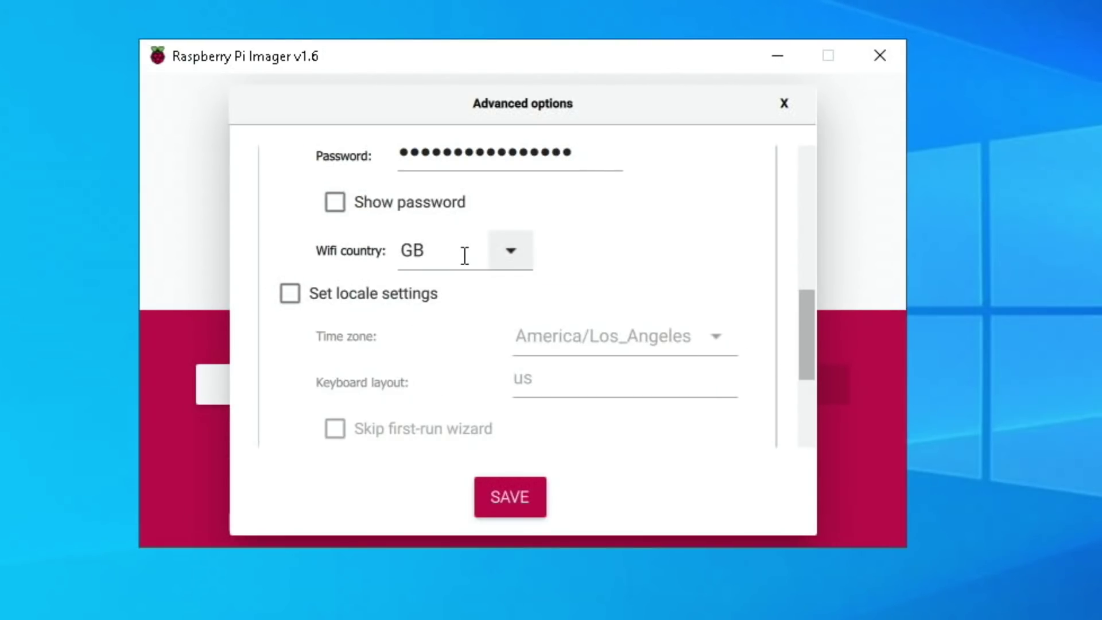
left_click(290, 295)
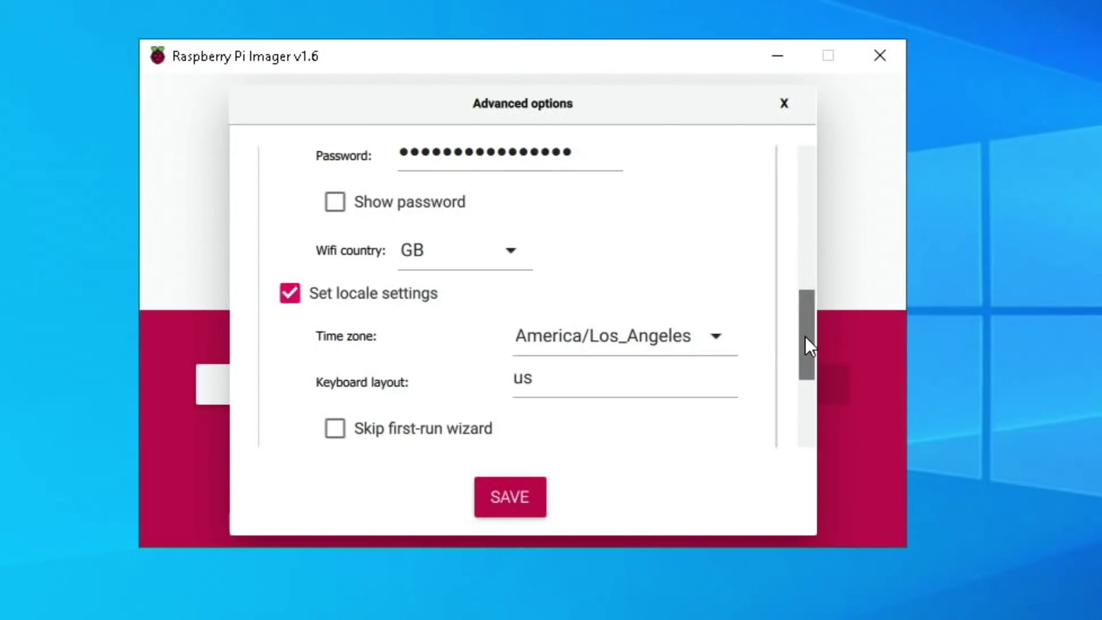
left_click_drag(804, 336, 810, 377)
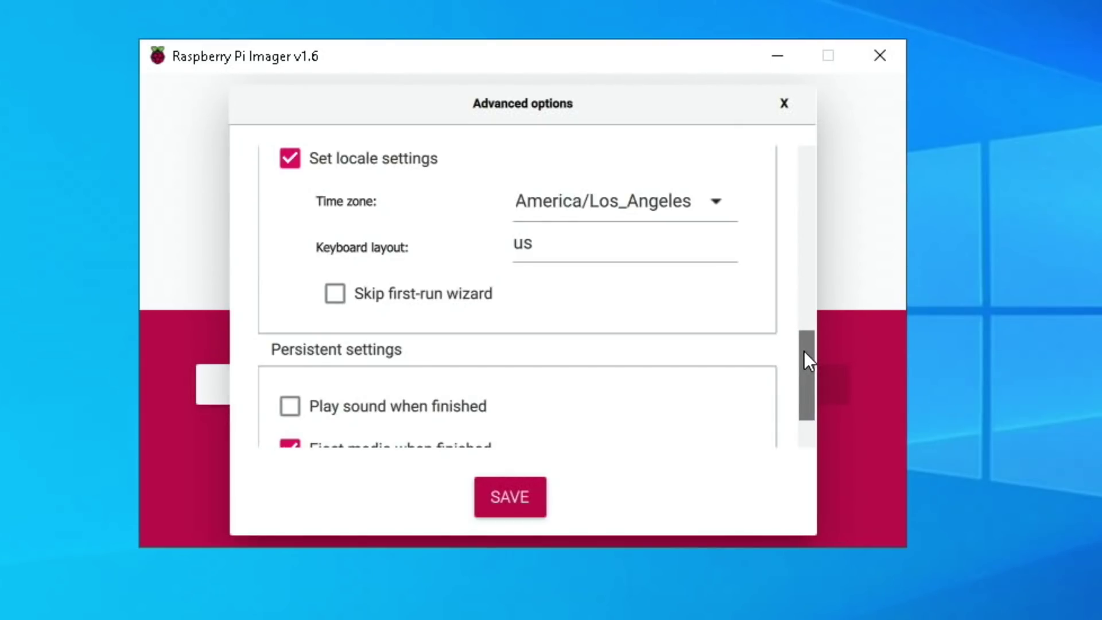
left_click_drag(803, 350, 813, 388)
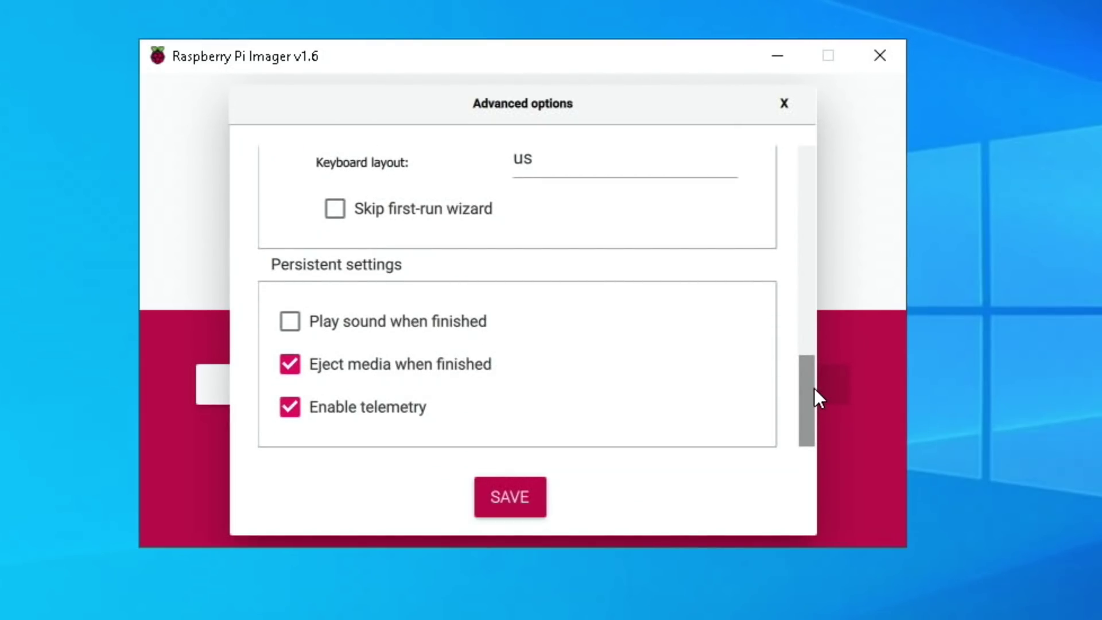
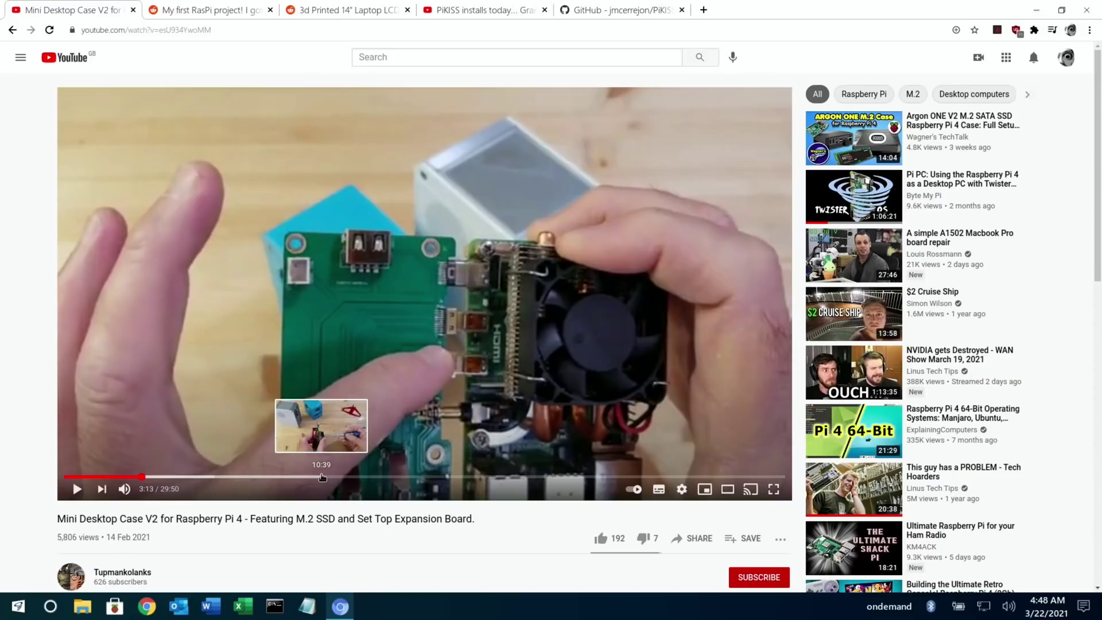
Switch to the browser and view the channel behind the Mini Desktop Case V2 video, closing its tab when done.
left_click(74, 578)
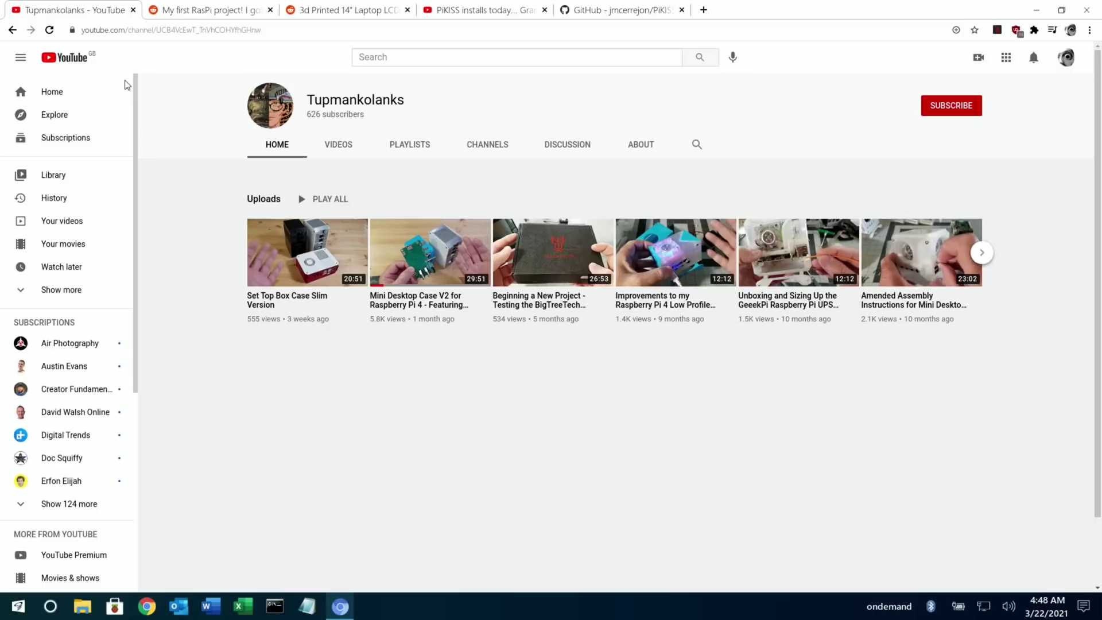
left_click(133, 10)
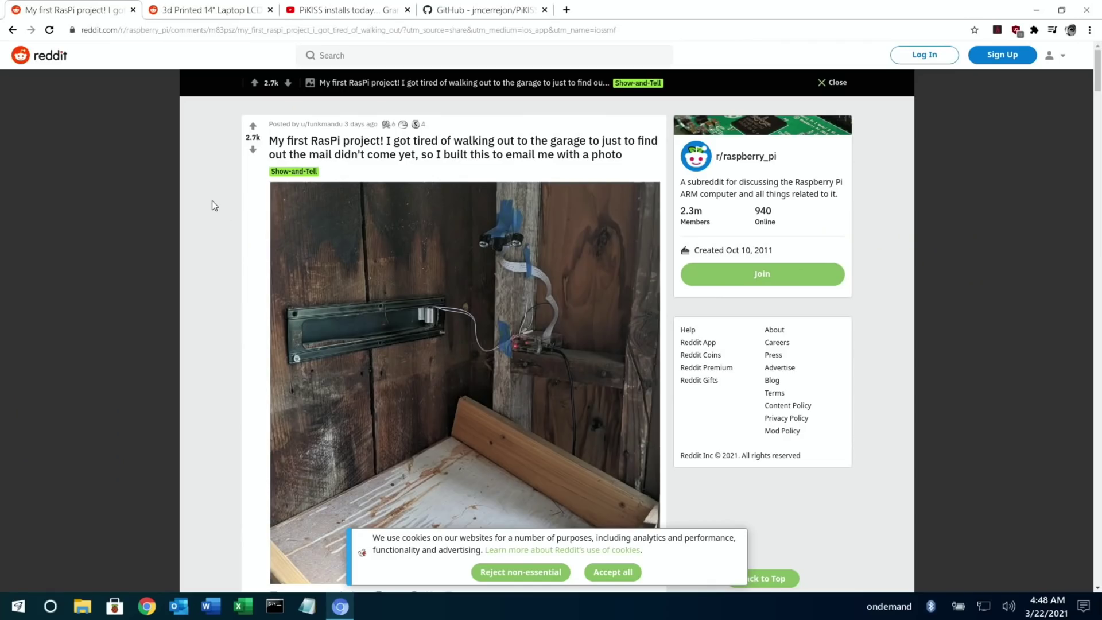
Accept the cookies on the Reddit mail-photo project post, view its picture at full size, and close both the picture and the post.
left_click(612, 572)
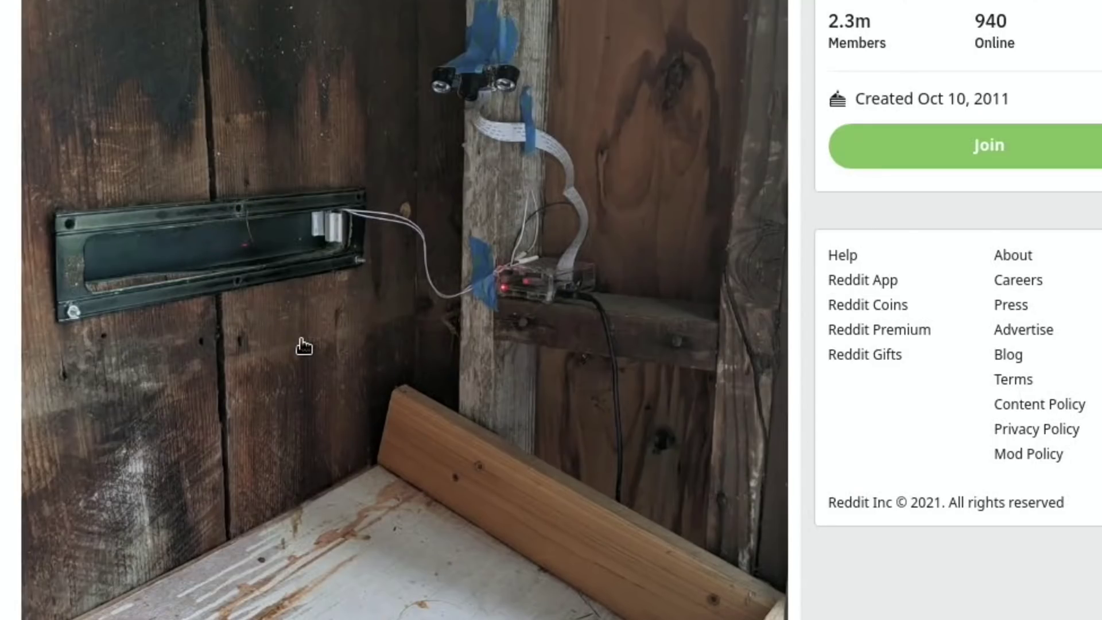
scroll(303, 346, "down", 4)
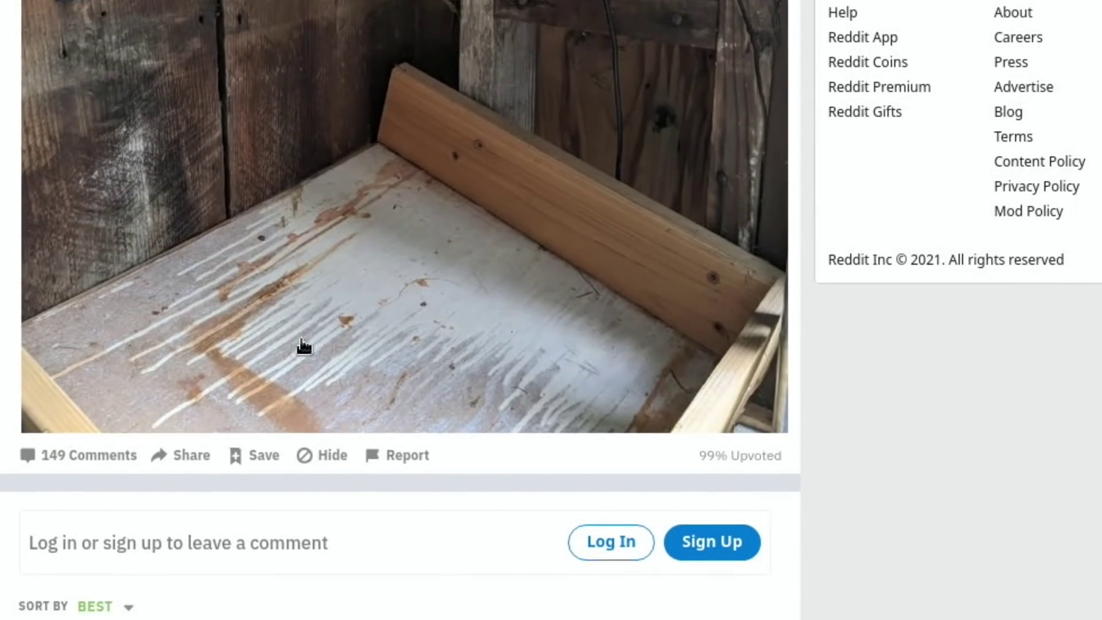
scroll(303, 346, "up", 6)
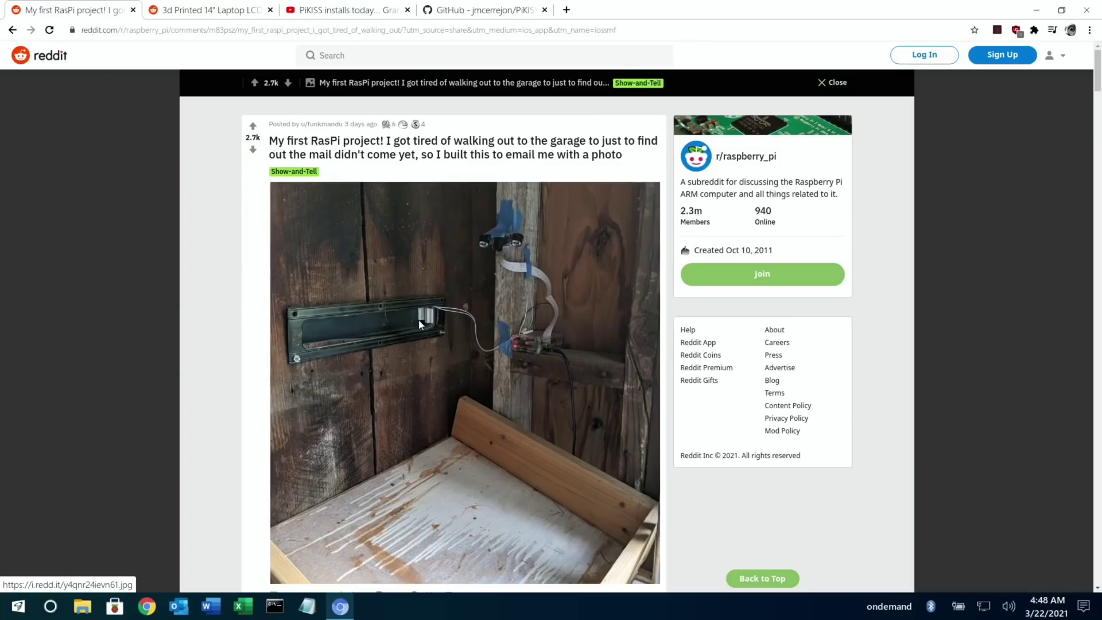
left_click(303, 346)
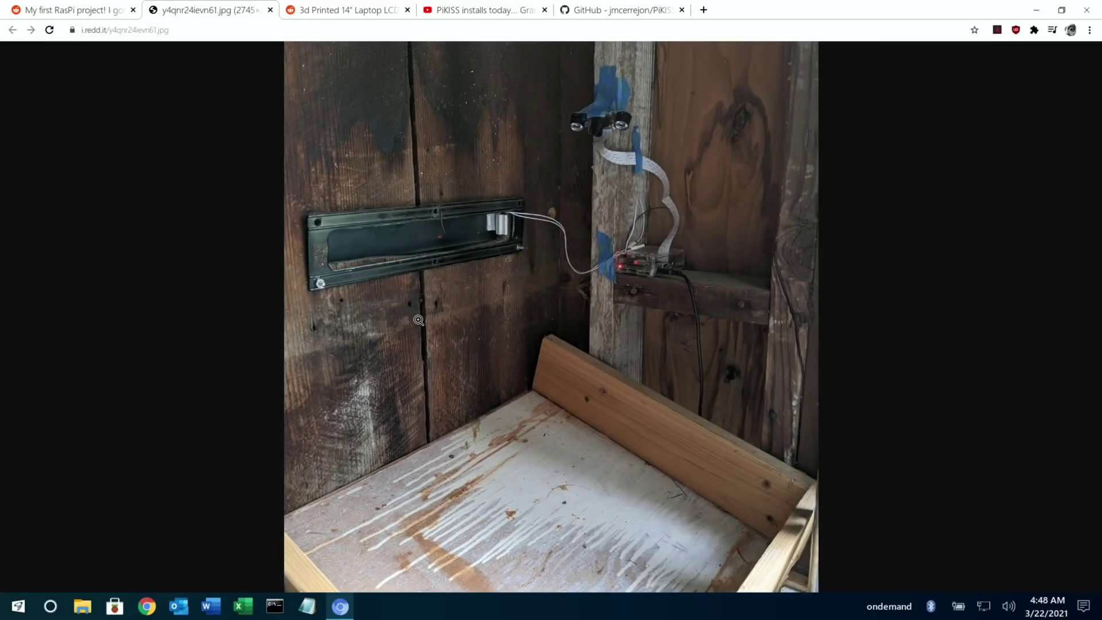
key("ctrl+w")
key("ctrl+w")
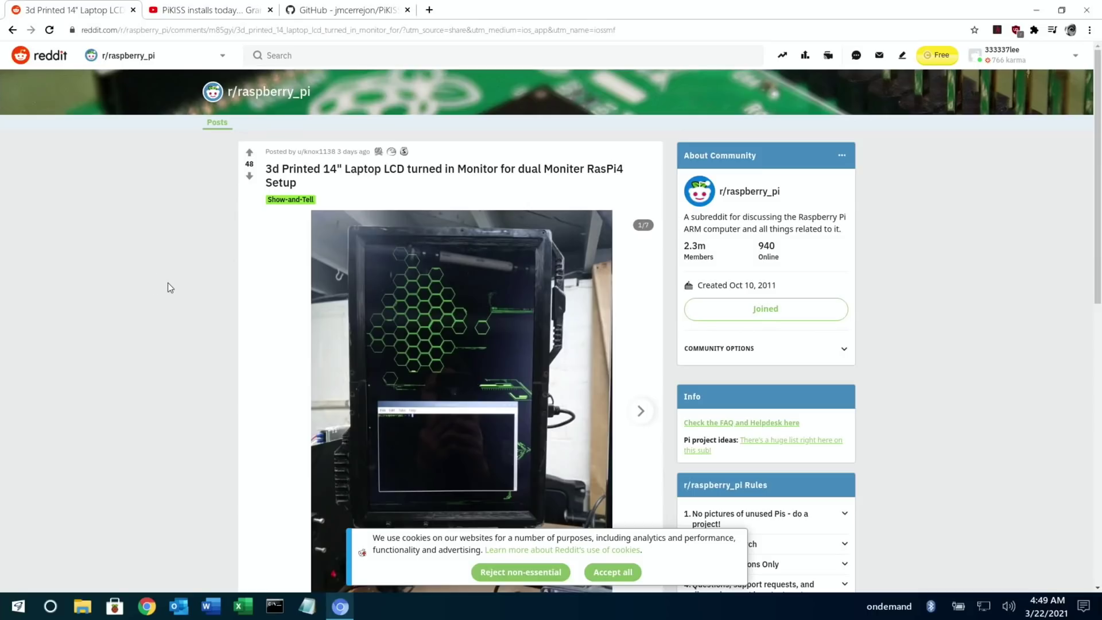
Look through the photo gallery of the 3D printed 14" laptop LCD monitor post on r/raspberry_pi.
scroll(315, 341, "down", 2)
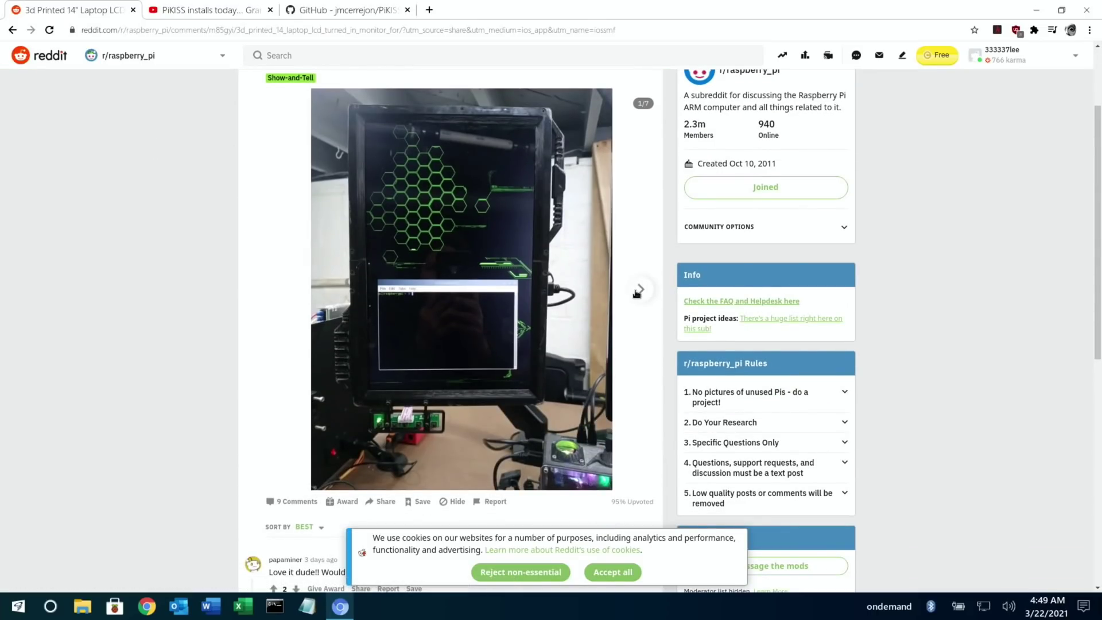
left_click(635, 286)
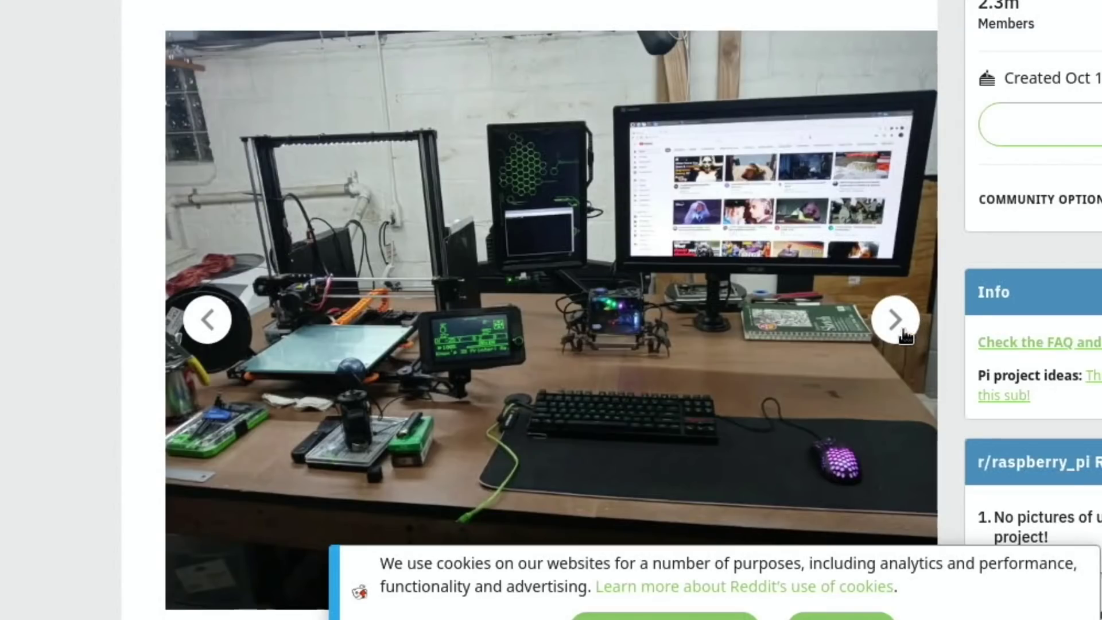
left_click(645, 419)
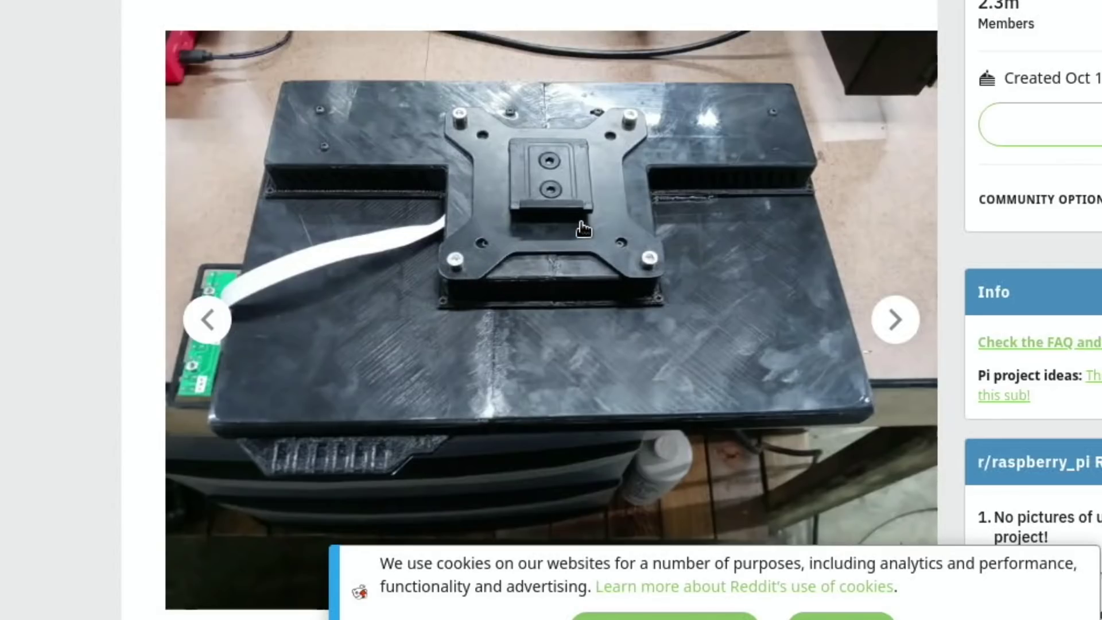
left_click(905, 321)
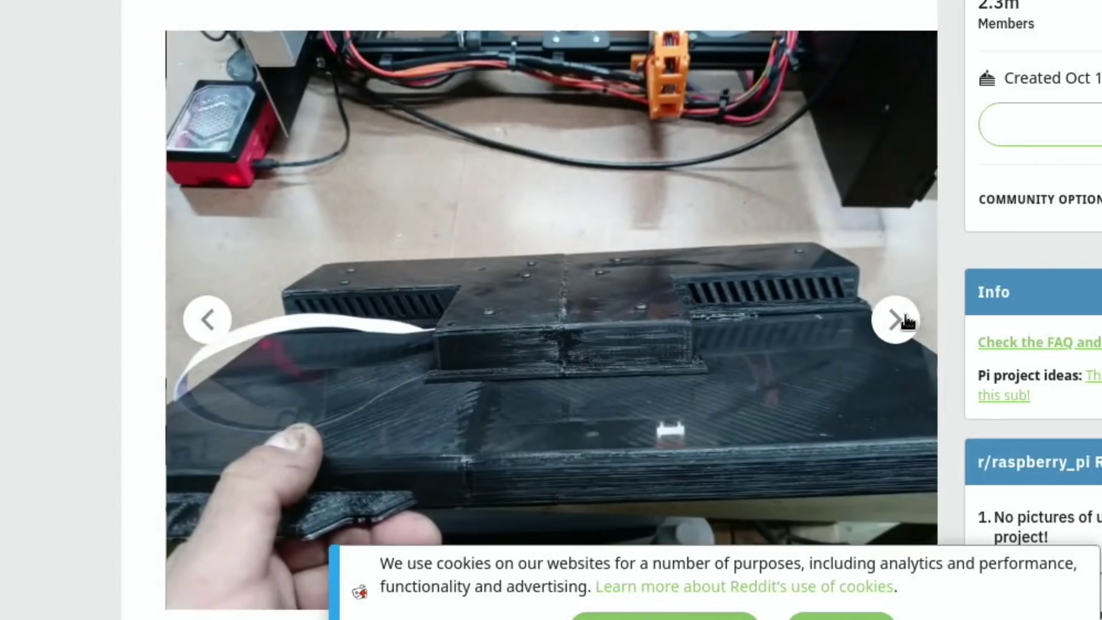
left_click(903, 322)
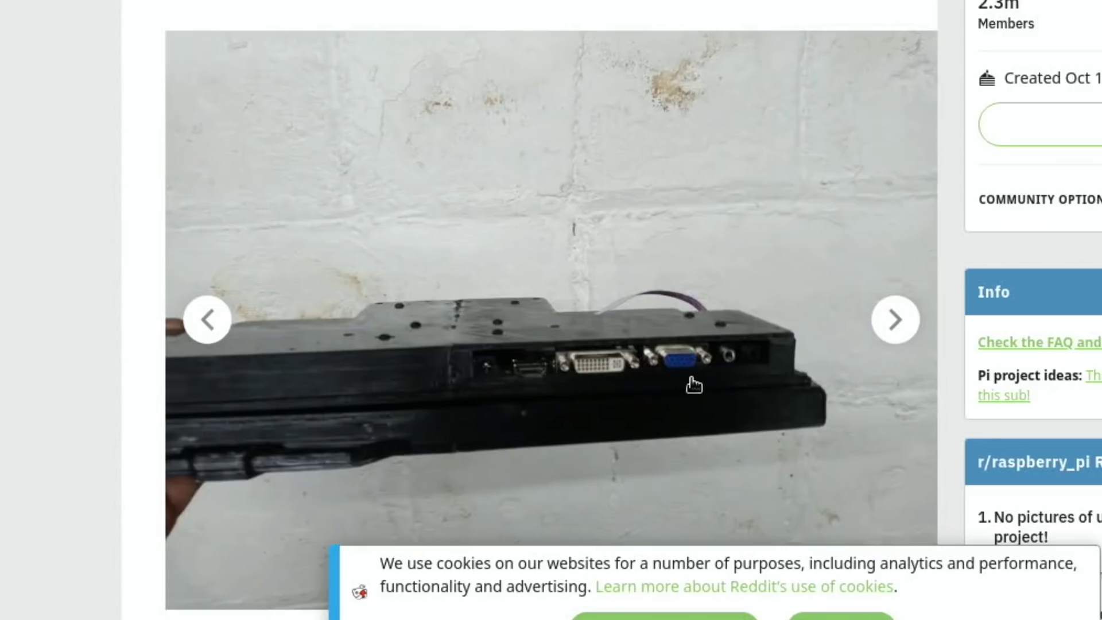
left_click(895, 321)
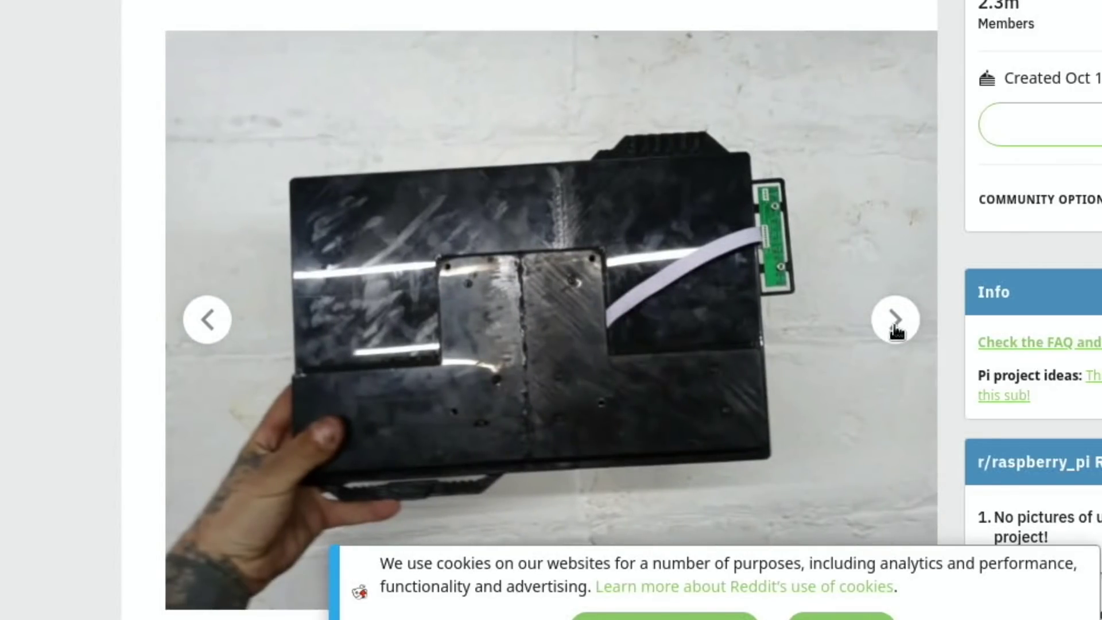
left_click(895, 322)
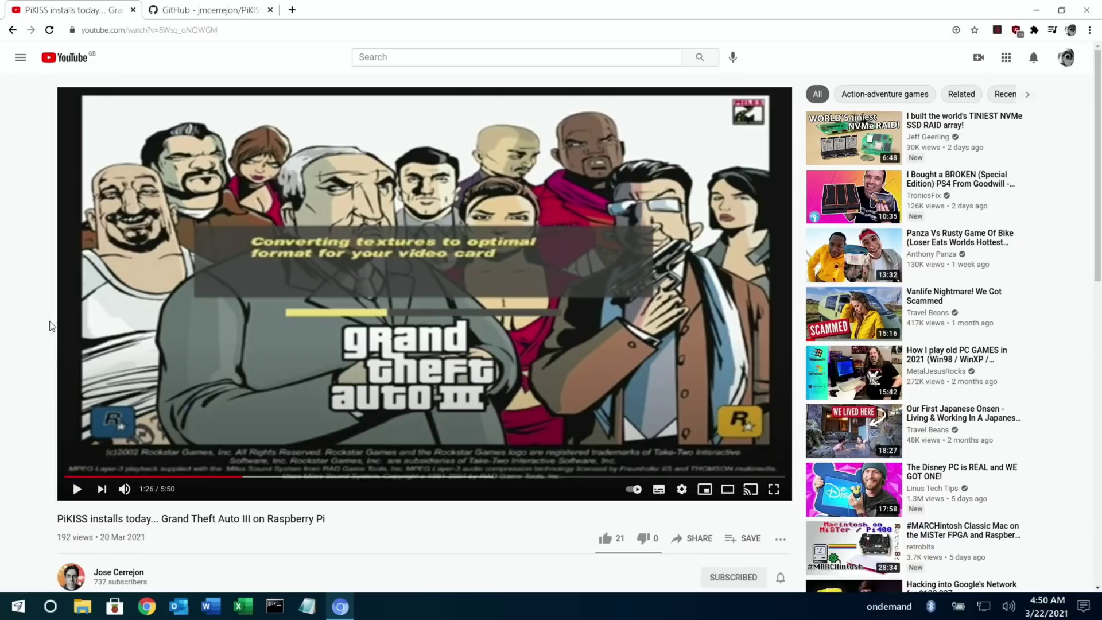
Read the description and comments of the PiKISS Grand Theft Auto III on Raspberry Pi video.
scroll(49, 321, "down", 3)
scroll(49, 321, "up", 3)
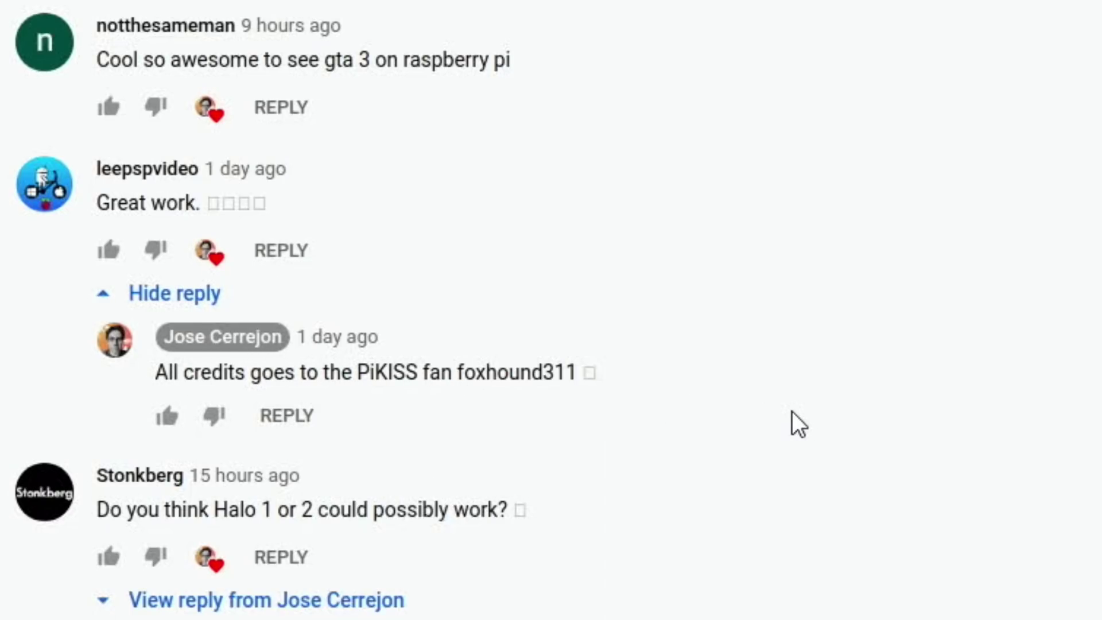
scroll(792, 412, "up", 10)
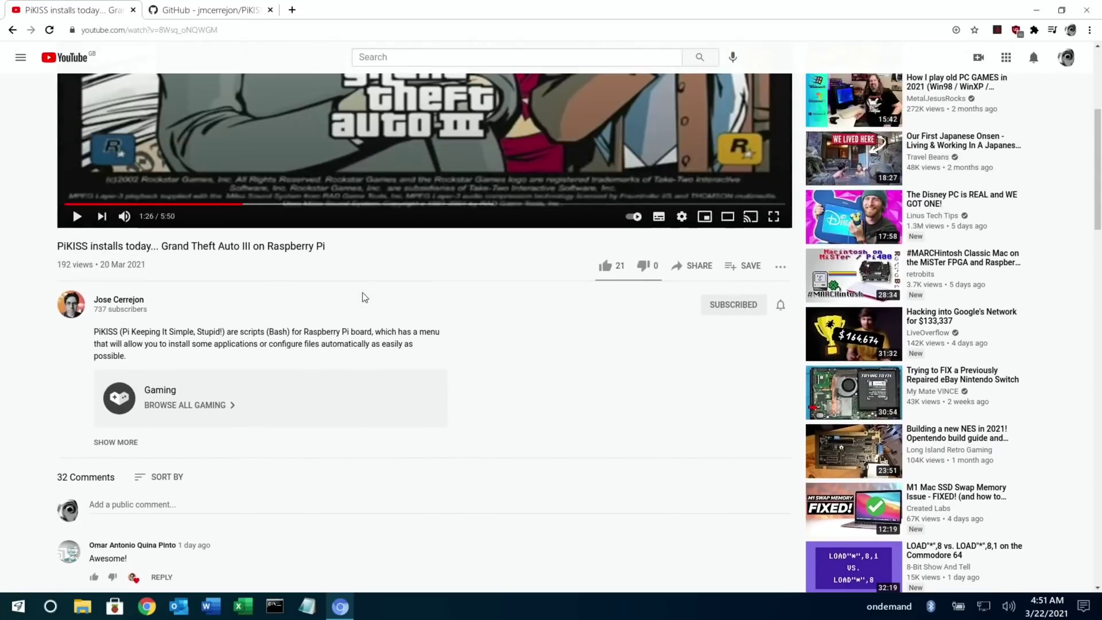
scroll(362, 293, "up", 5)
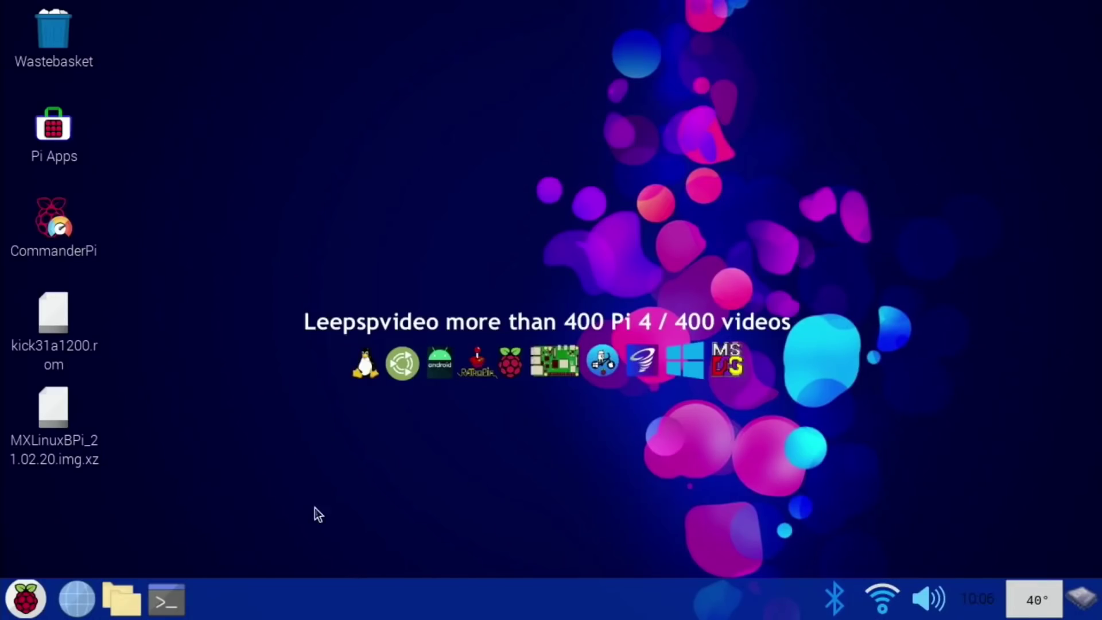
On the Raspberry Pi desktop, look up the Grand Theft Auto III entry among the installed games without launching it.
left_click(27, 600)
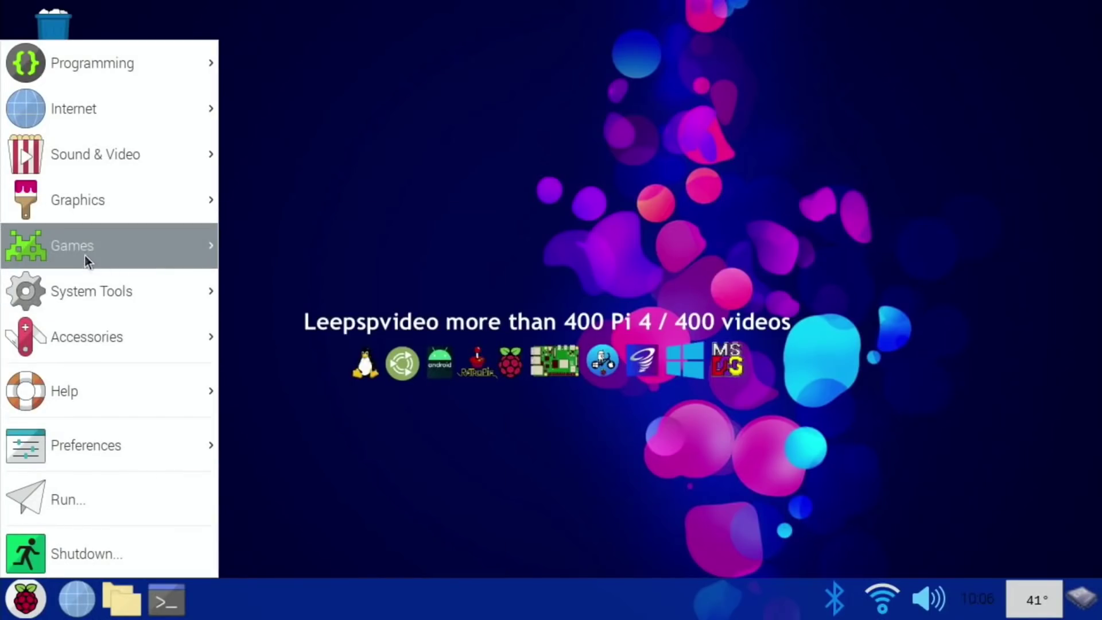
mouse_move(90, 250)
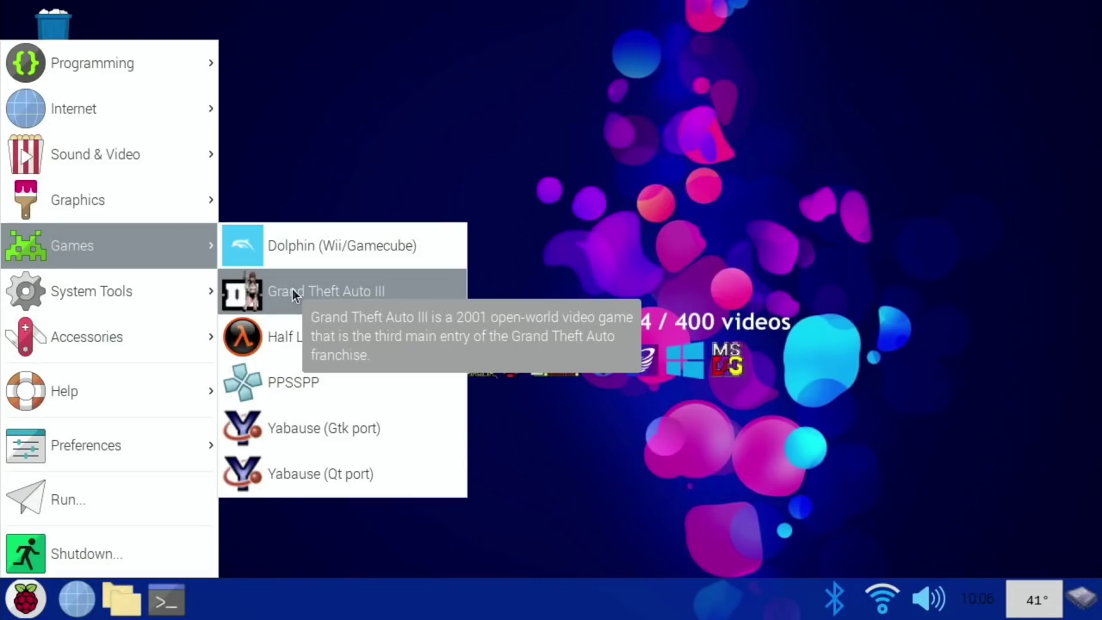
left_click(624, 211)
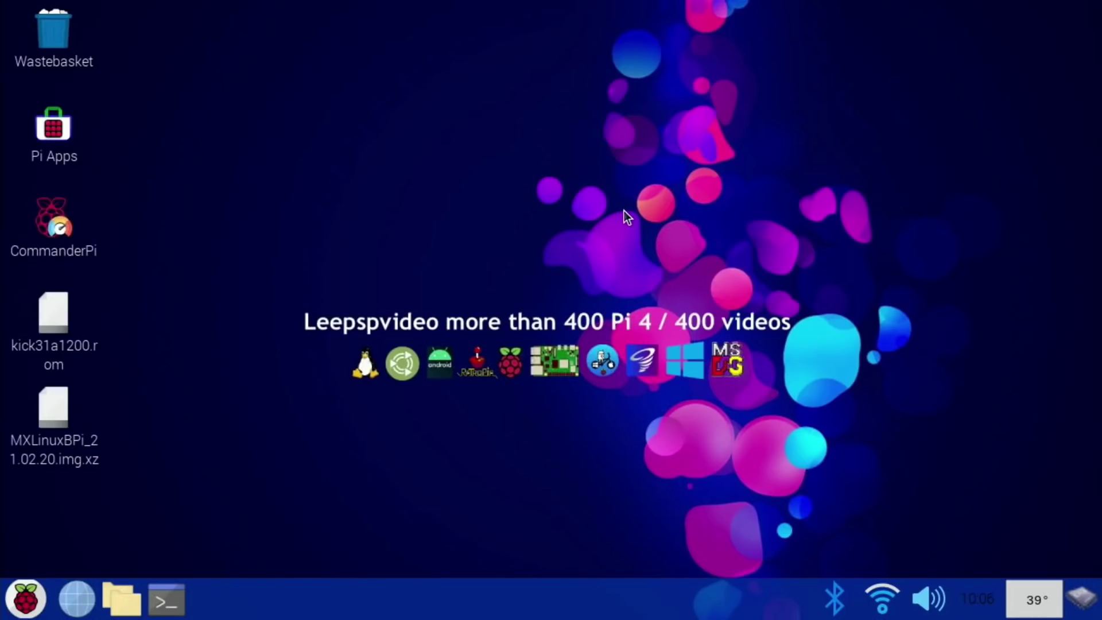
Browse to the game folder /home/pi/games/GTAIII in the file manager, view its contents, and minimise the window.
left_click(121, 599)
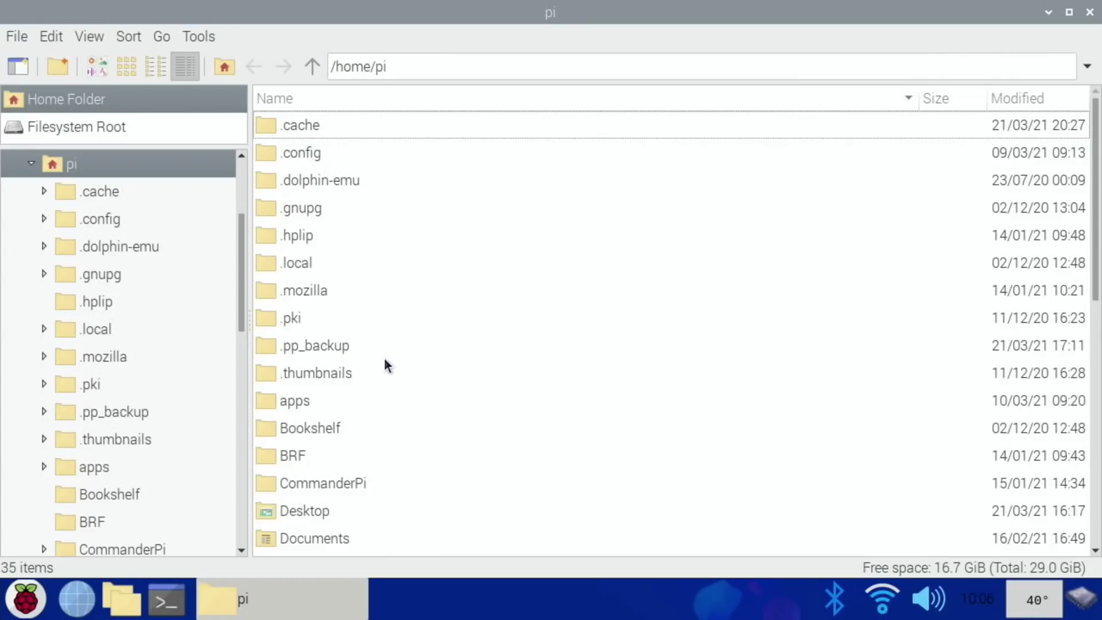
scroll(384, 357, "down", 3)
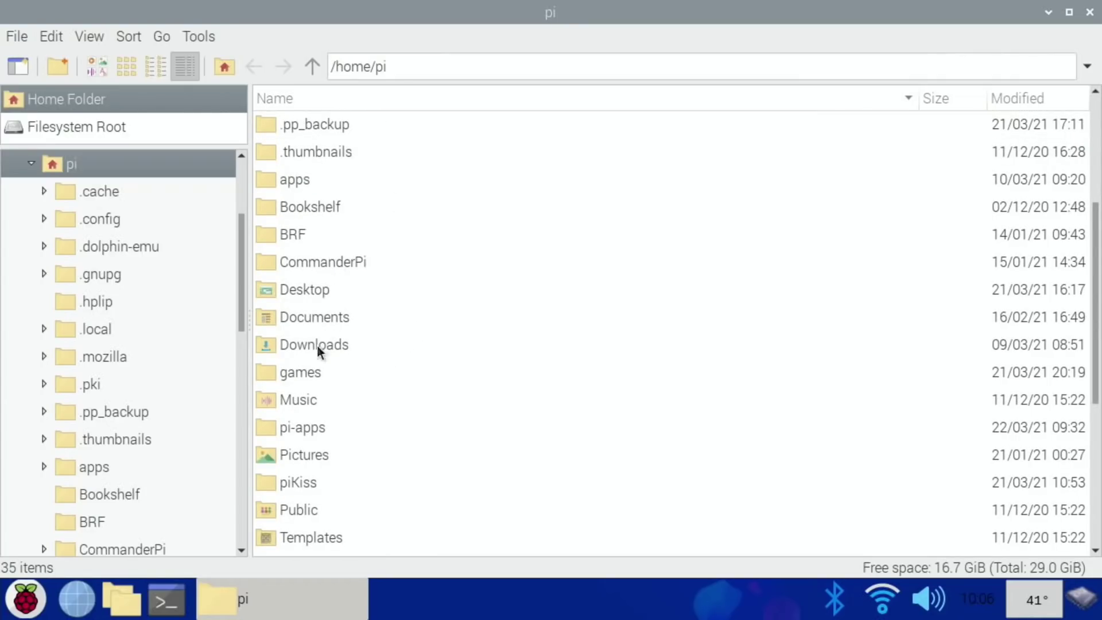
double_click(302, 370)
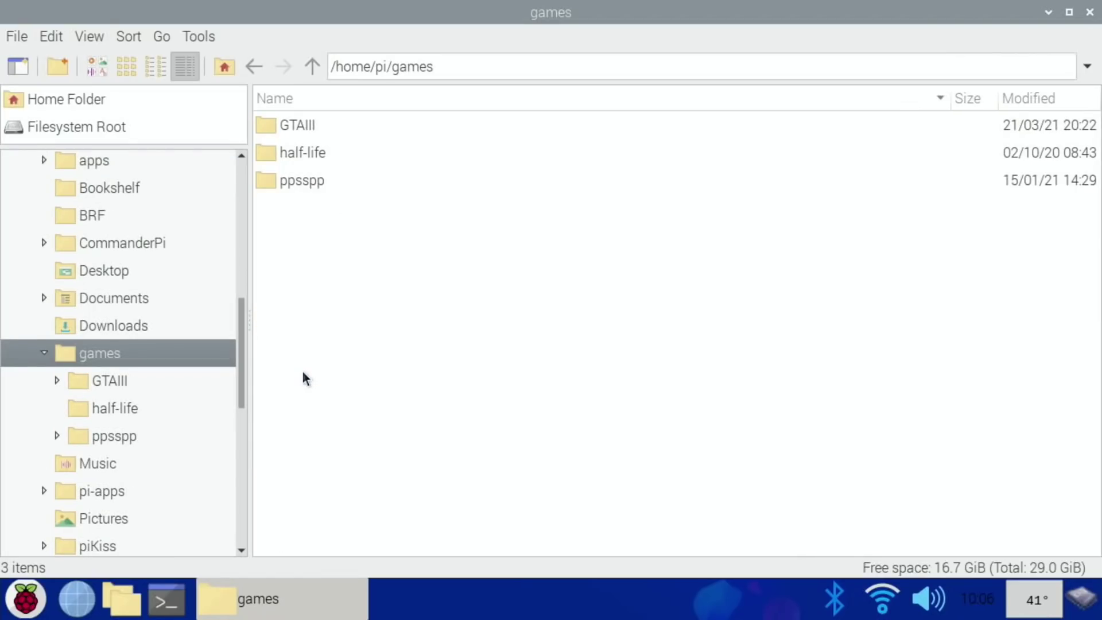
double_click(289, 126)
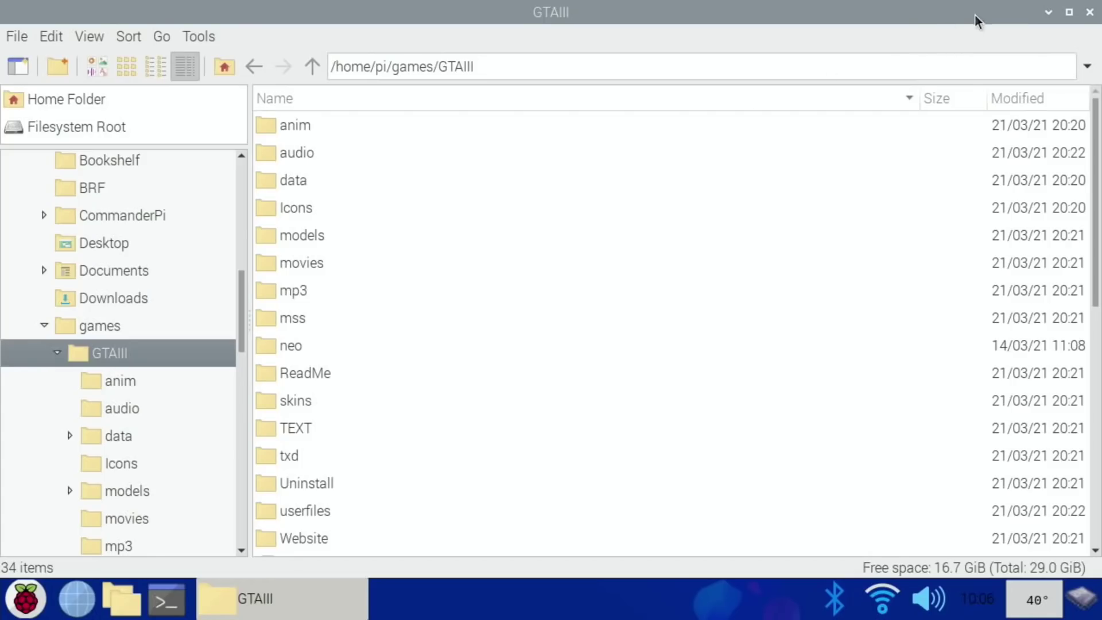
left_click(1047, 12)
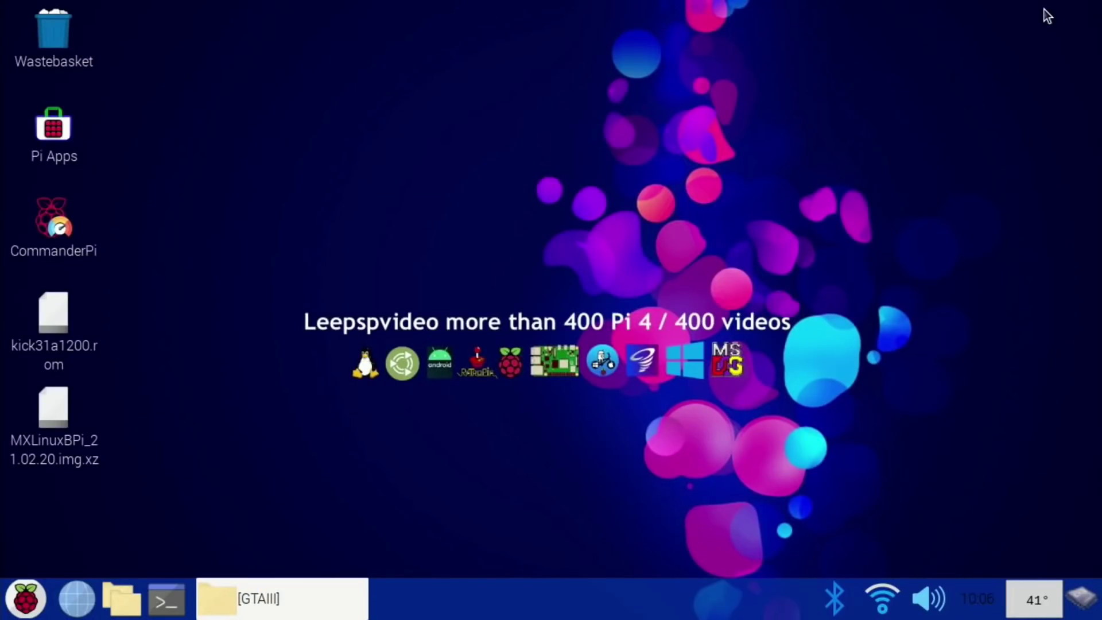